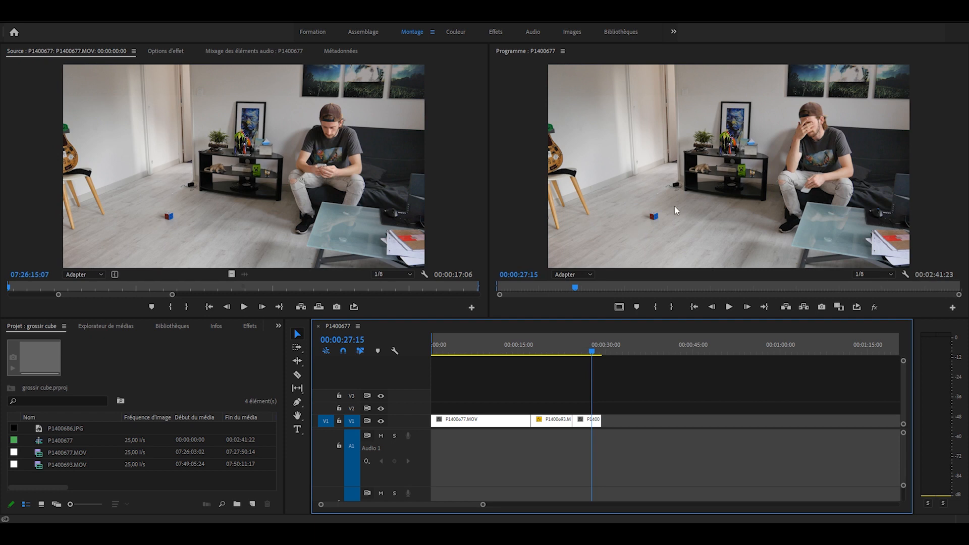
# - Place P1400686.JPG on track V2 above the last clip and key out its green background with UltraKey
pyautogui.moveTo(65, 428); pyautogui.dragTo(587, 412)
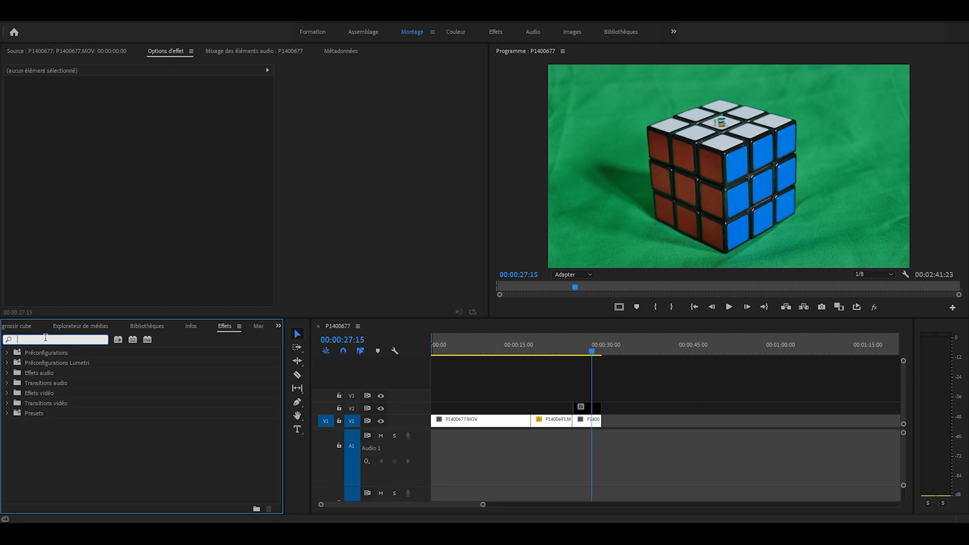
pyautogui.write('ultrakey')
pyautogui.moveTo(42, 423); pyautogui.dragTo(601, 411)
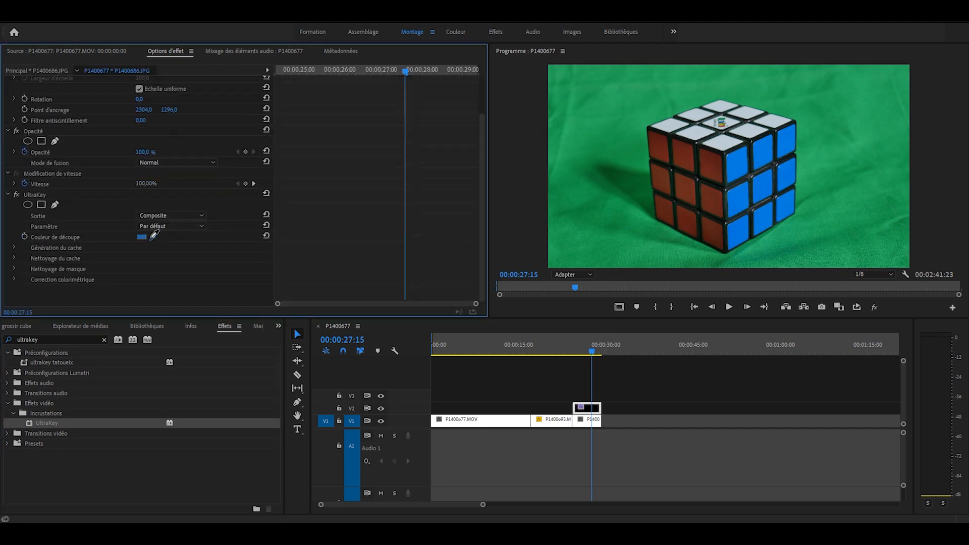
pyautogui.moveTo(154, 234); pyautogui.dragTo(620, 106)
# - Set the UltraKey output to Couche Alpha and its parameter preset to Dynamique, then reveal the matte generation settings
pyautogui.click(161, 216)
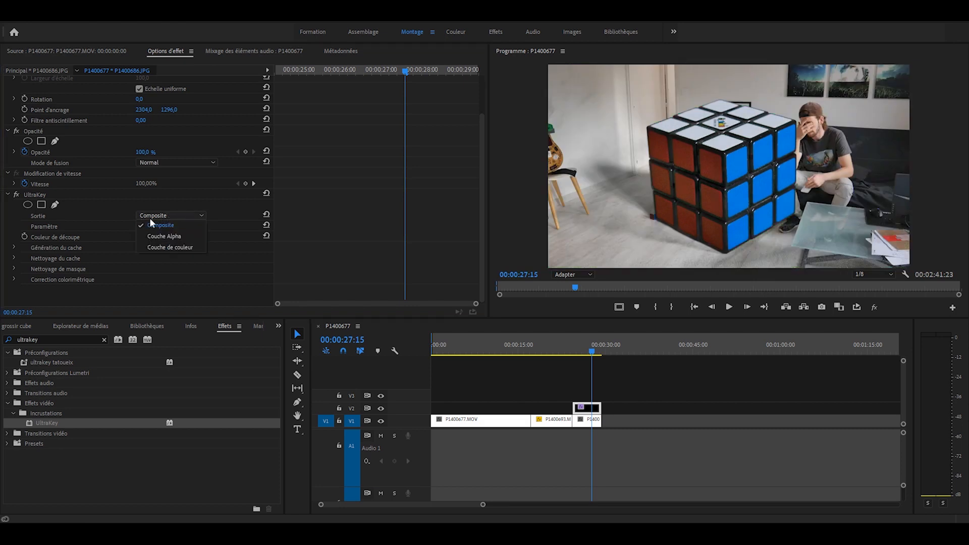
pyautogui.click(179, 237)
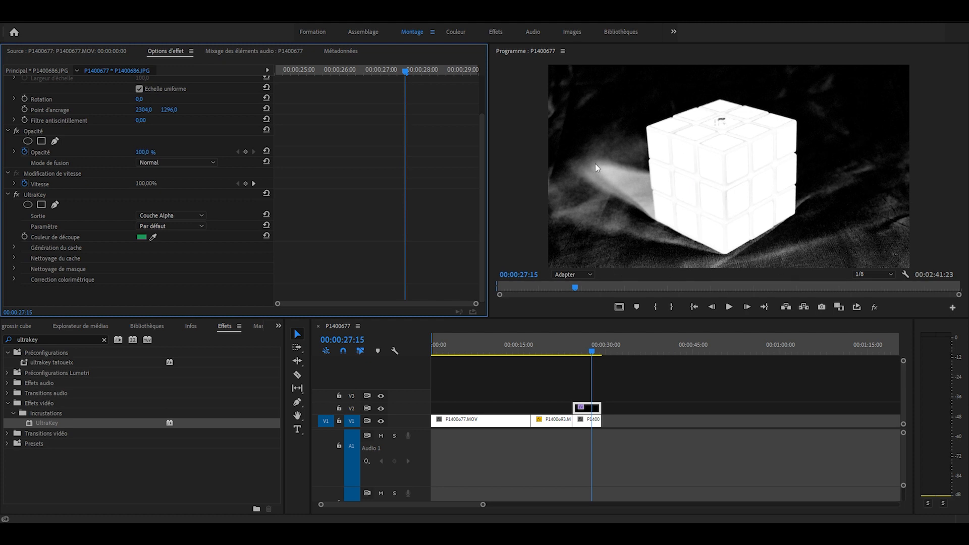
pyautogui.click(166, 225)
pyautogui.click(174, 259)
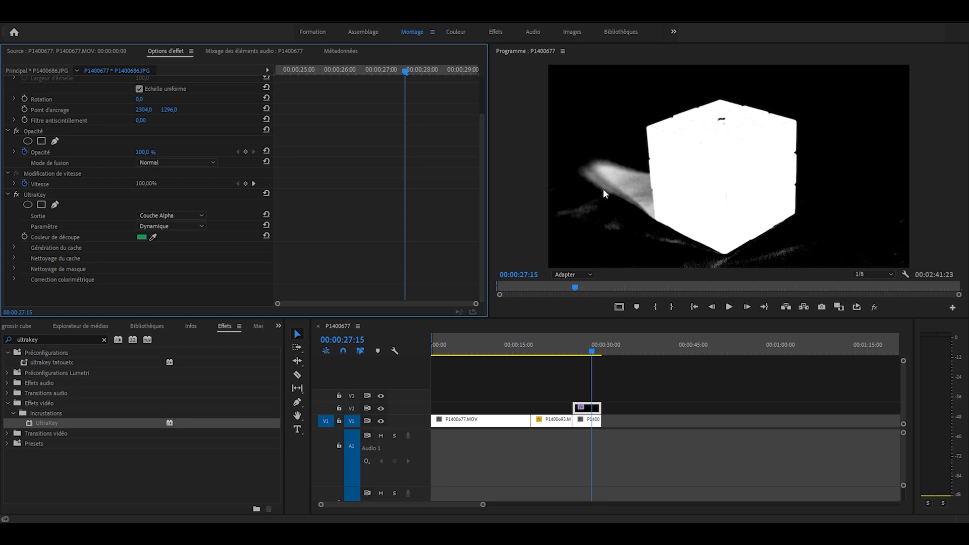
pyautogui.click(14, 247)
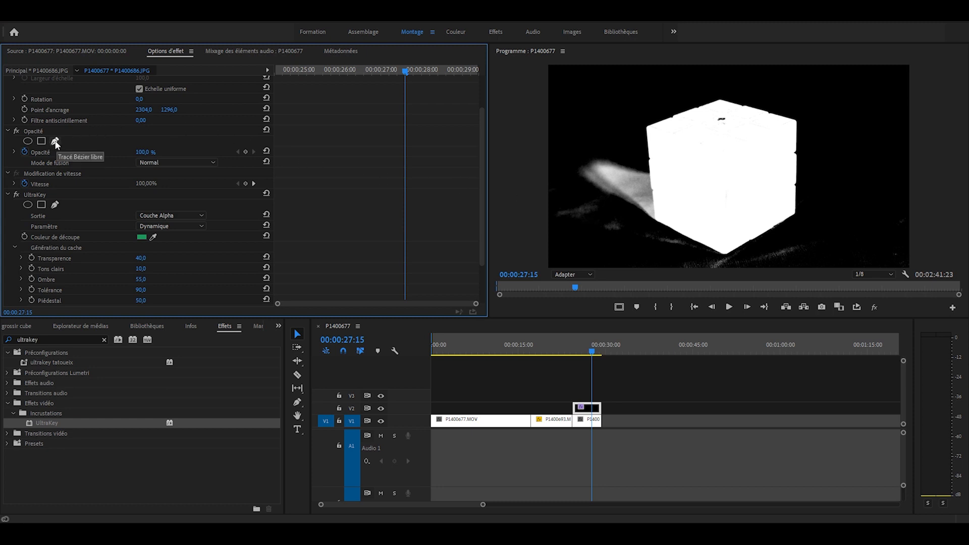
# - Draw a closed six-point Bezier opacity mask around the cube and its shadow
pyautogui.click(55, 143)
pyautogui.click(718, 94)
pyautogui.click(806, 117)
pyautogui.click(813, 221)
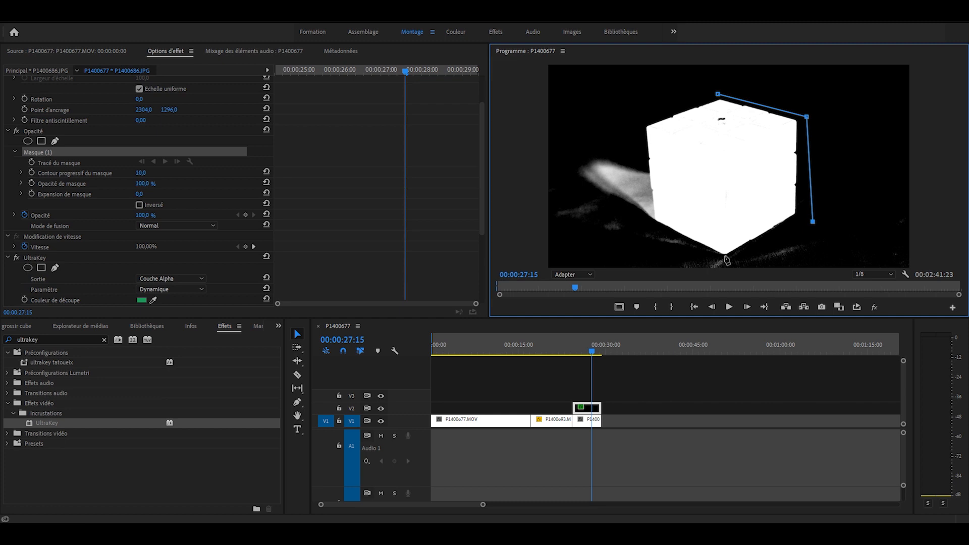
pyautogui.click(725, 257)
pyautogui.click(562, 179)
pyautogui.click(572, 130)
pyautogui.click(718, 93)
# - Return the UltraKey output to Composite and move the cube image to position 1314, 1139
pyautogui.scroll(-2, 32, 219)
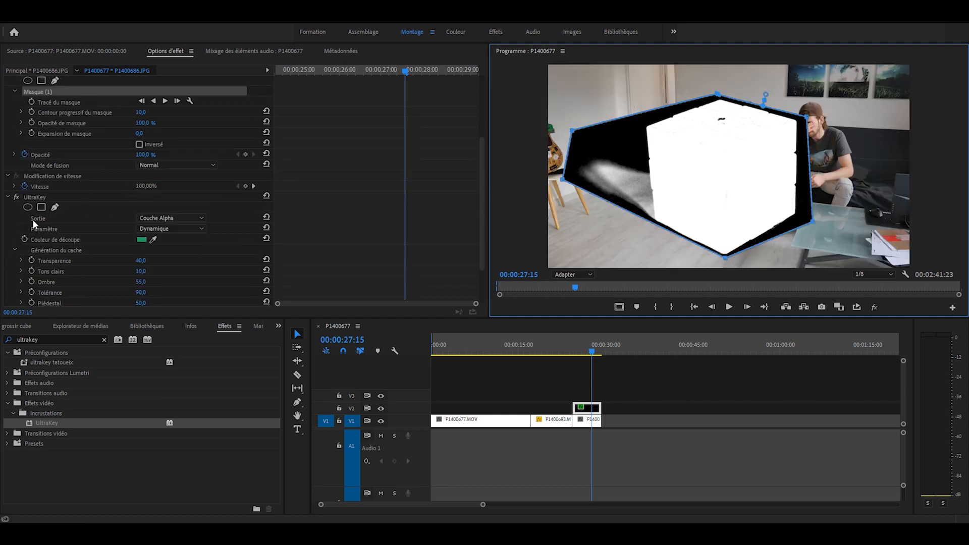
pyautogui.click(167, 217)
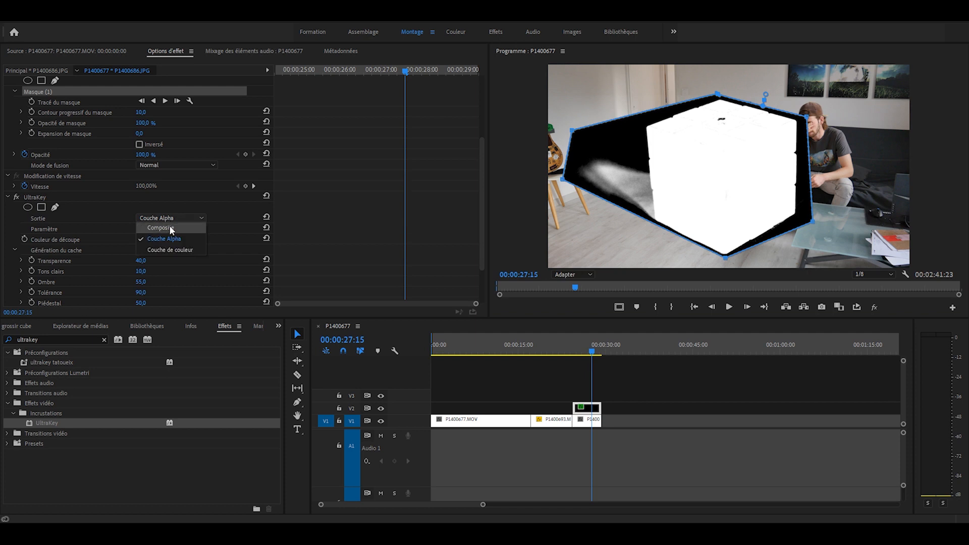
pyautogui.click(169, 226)
pyautogui.moveTo(716, 185); pyautogui.dragTo(663, 188)
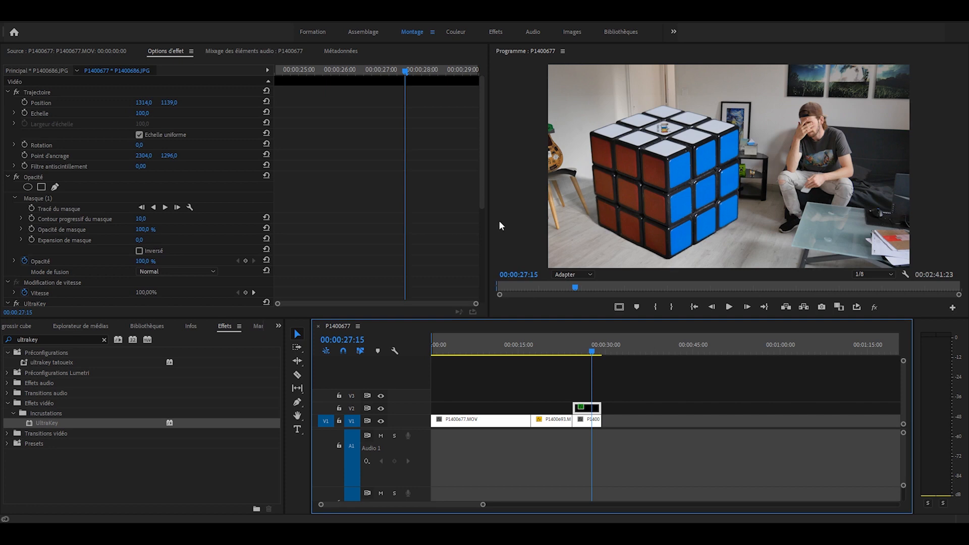
# - Apply the 3D simple effect to the cube image and try slight tilt and rotation adjustments
pyautogui.click(104, 339)
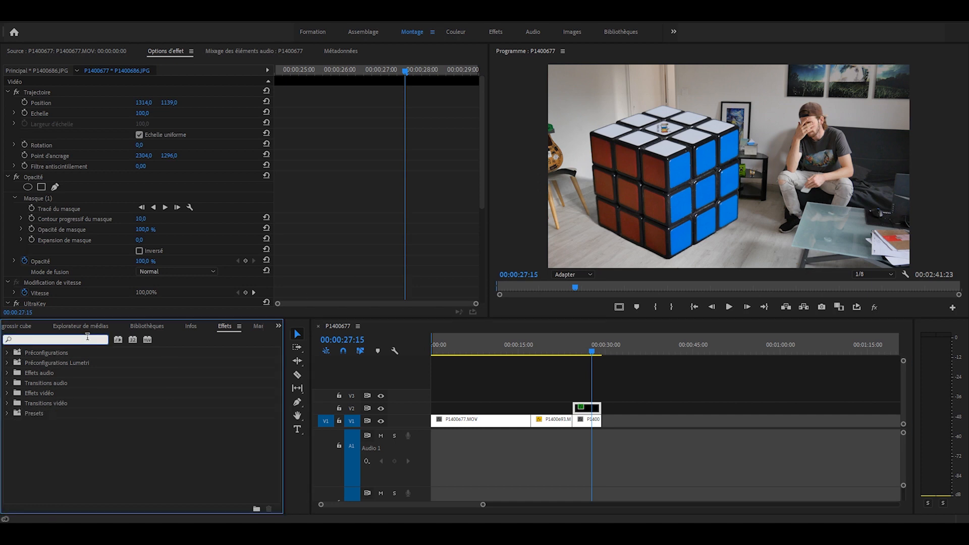
pyautogui.write('3d simple')
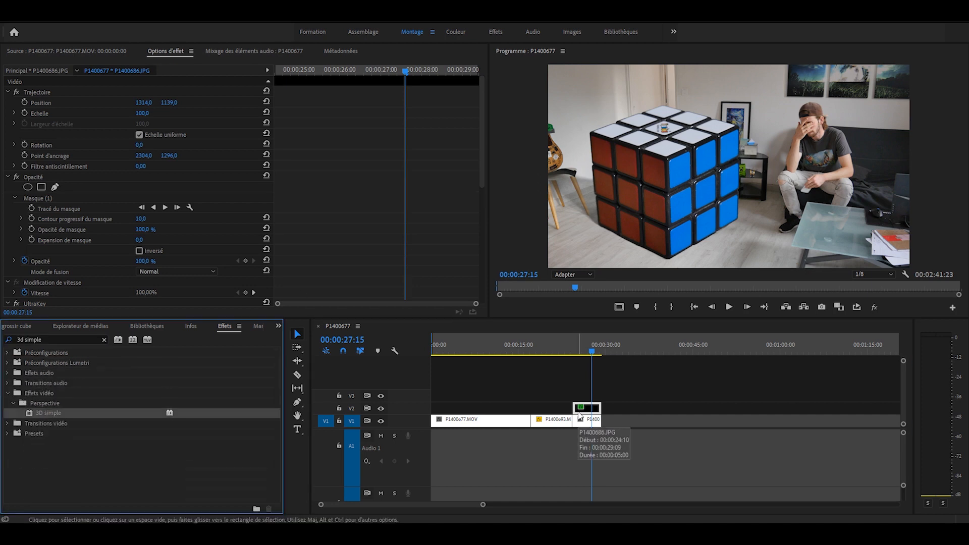
pyautogui.scroll(-8, 347, 191)
pyautogui.moveTo(142, 237)
pyautogui.mouseDown()
pyautogui.moveTo(129, 248)
pyautogui.moveTo(143, 237)
pyautogui.mouseUp()
pyautogui.scroll(10, 168, 201)
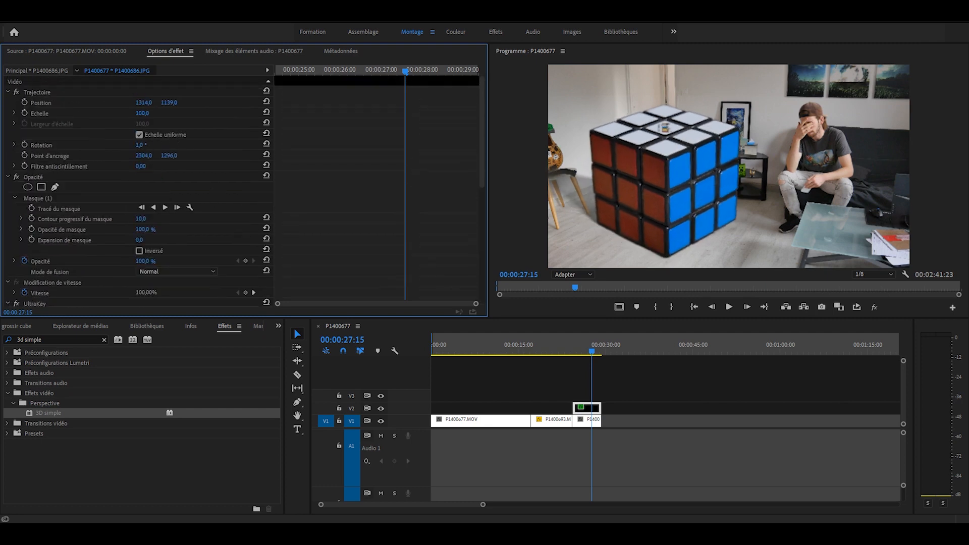
pyautogui.moveTo(142, 144); pyautogui.dragTo(141, 144)
# - Turn off uniform scaling for the cube image on V2
pyautogui.click(596, 386)
pyautogui.click(589, 409)
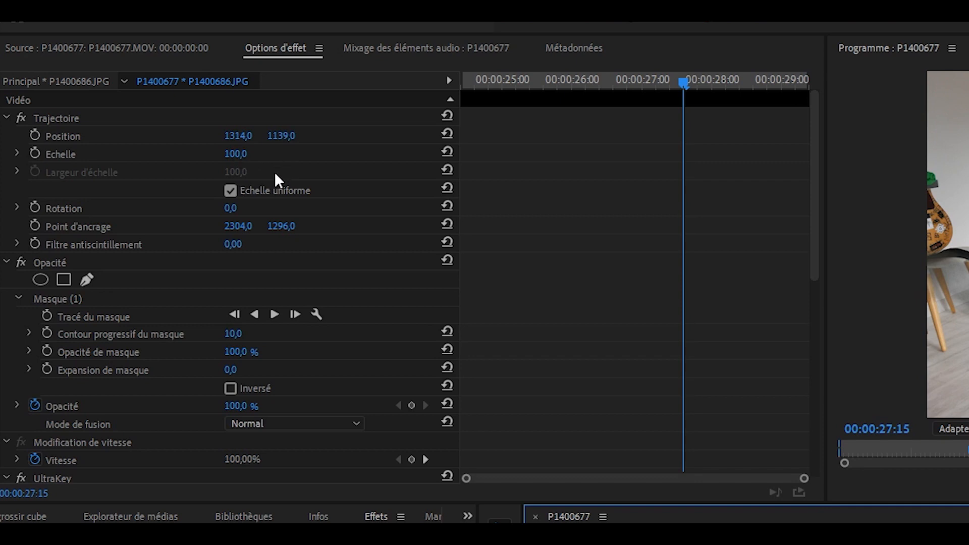
pyautogui.click(230, 191)
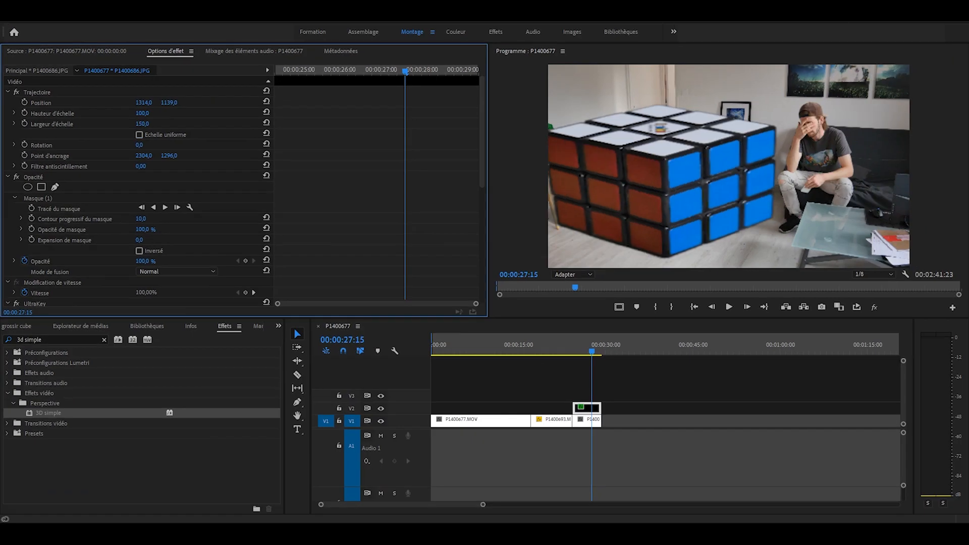
# - Try stretching the cube image's scale width and height, and undo the changes
pyautogui.moveTo(235, 172); pyautogui.dragTo(219, 172)
pyautogui.moveTo(126, 123); pyautogui.dragTo(164, 114)
pyautogui.hotkey('ctrl', 'z')
pyautogui.hotkey('ctrl', 'z')
# - Set the cube image's scale height to 97
pyautogui.click(144, 114)
pyautogui.write('97')
pyautogui.press('Return')
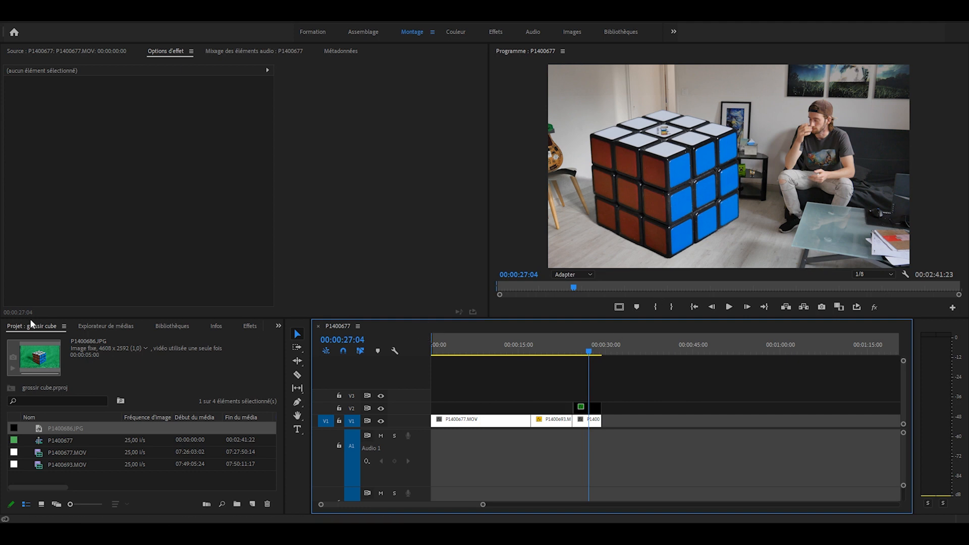
# - Create a 3840 × 2160 black video at 25 fps and place it on V2, moving the cube image up to V3
pyautogui.rightClick(50, 472)
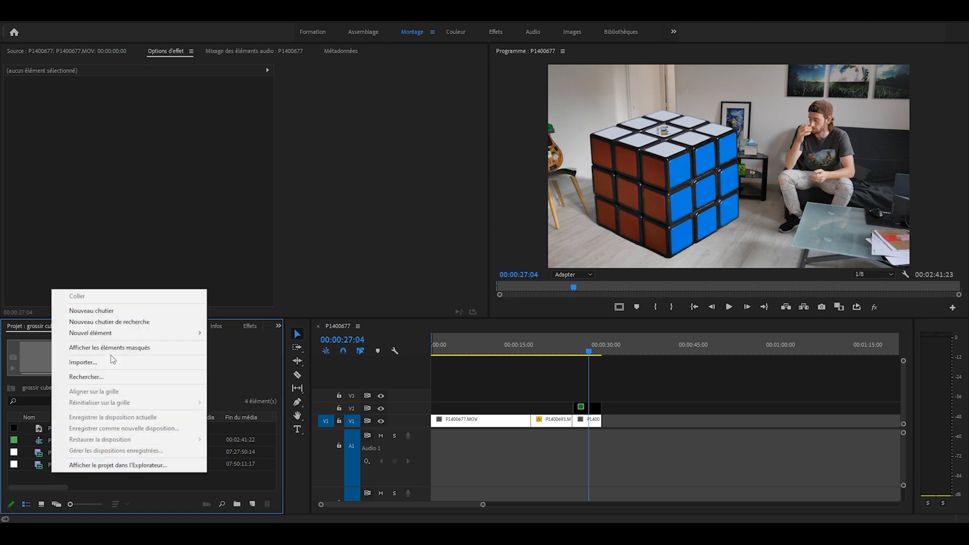
pyautogui.moveTo(113, 334)
pyautogui.click(247, 388)
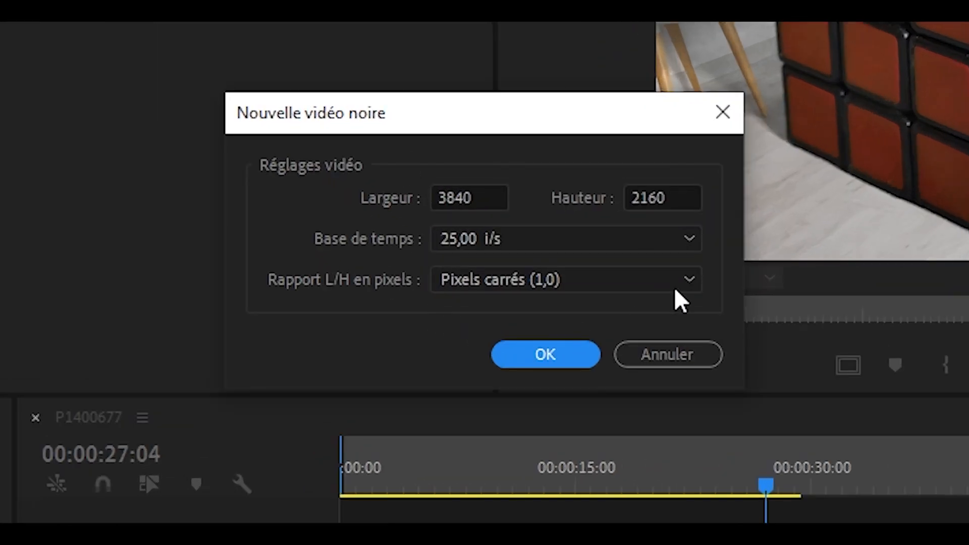
pyautogui.click(560, 356)
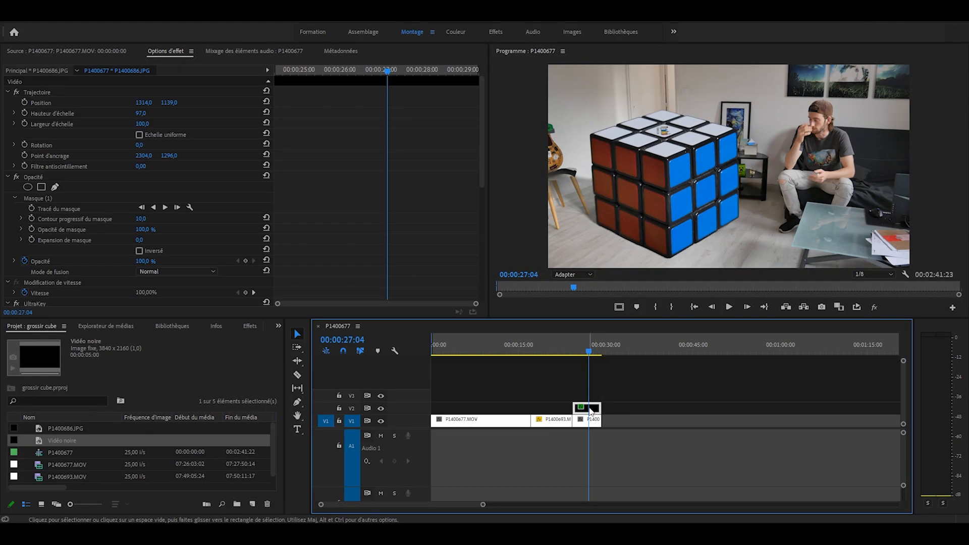
pyautogui.moveTo(591, 410); pyautogui.dragTo(591, 398)
# - Draw a triangular opacity mask on the black video along the cube's bottom edges, with corners slightly outside them, as a ground shadow
pyautogui.click(586, 395)
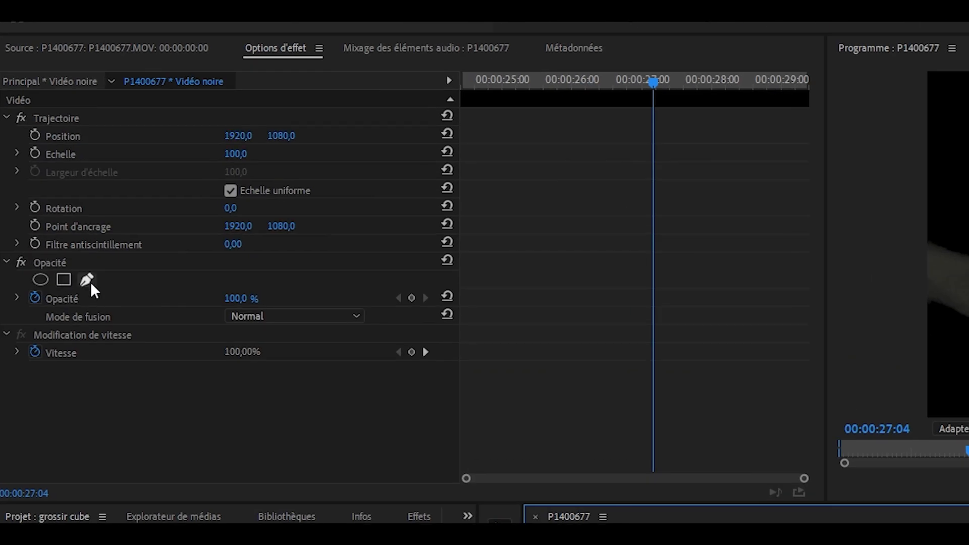
pyautogui.click(89, 281)
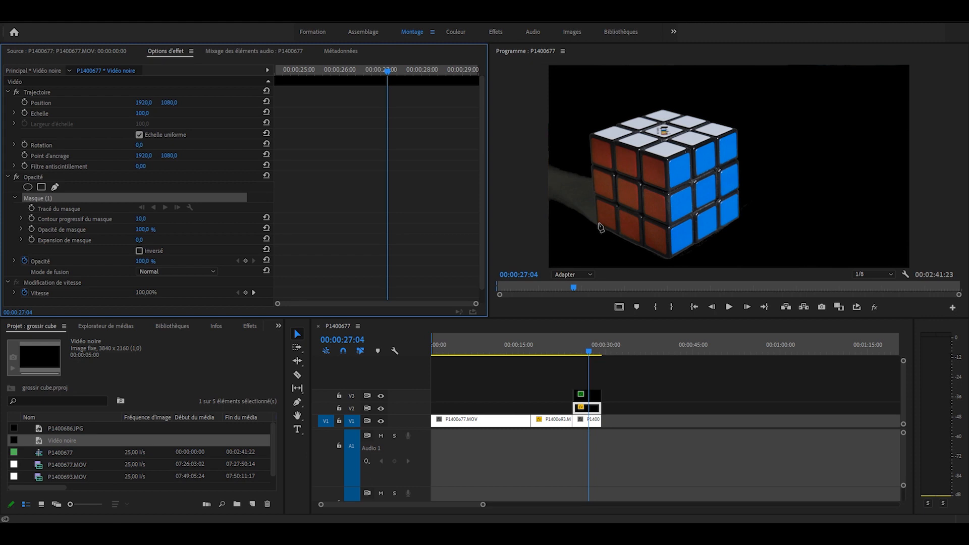
pyautogui.click(599, 224)
pyautogui.click(667, 261)
pyautogui.click(740, 221)
pyautogui.click(600, 223)
pyautogui.moveTo(668, 262); pyautogui.dragTo(668, 265)
pyautogui.moveTo(599, 224); pyautogui.dragTo(594, 225)
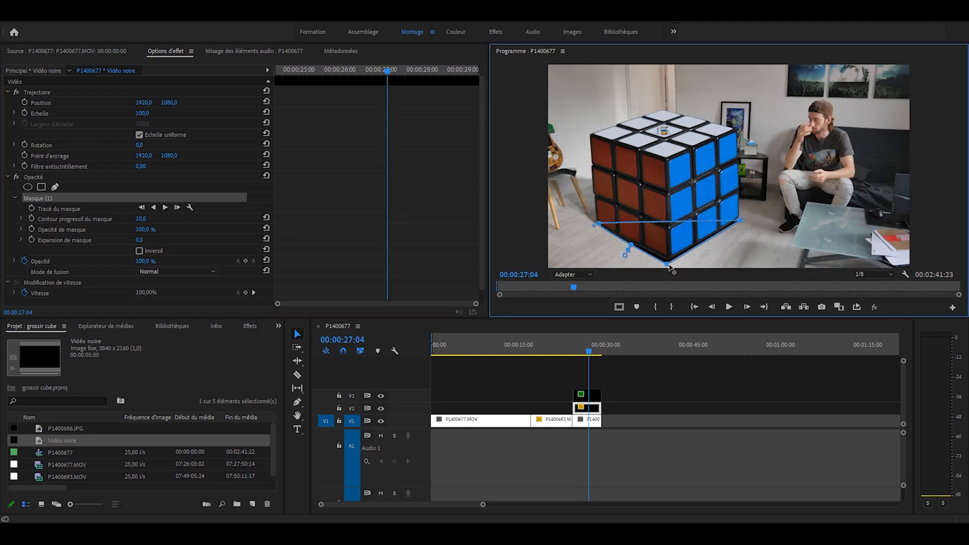
pyautogui.click(694, 374)
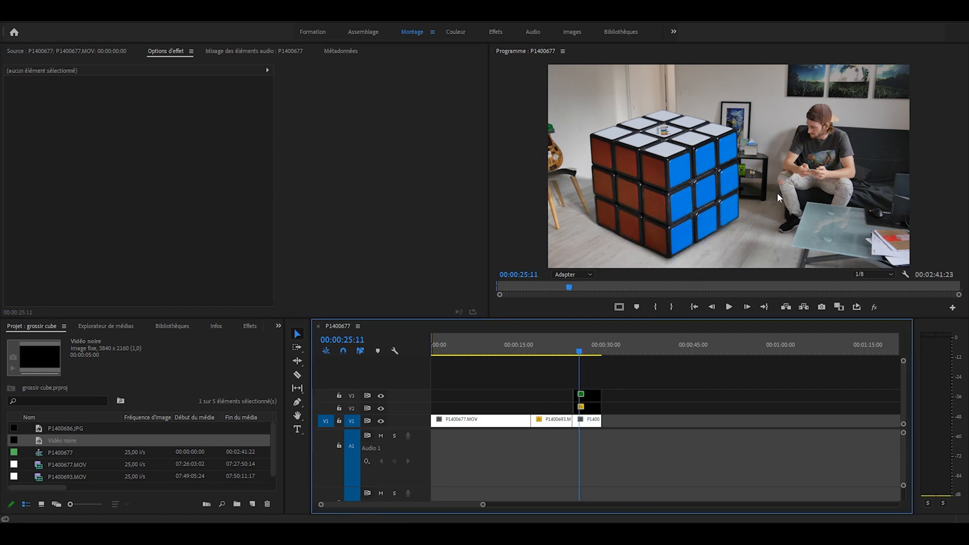
# - Create a 3840 × 2160 adjustment layer at 25 fps and place it on V4 over the whole edit
pyautogui.click(101, 486)
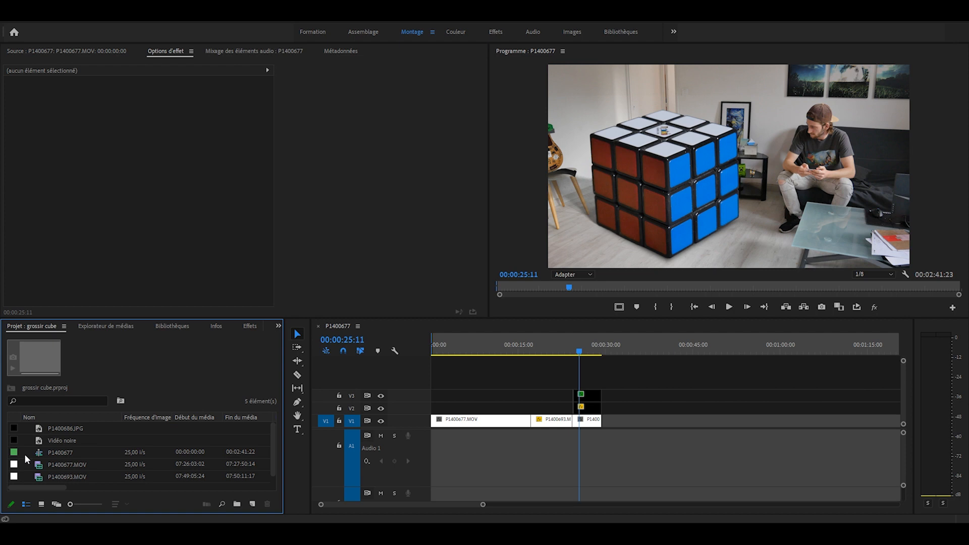
pyautogui.rightClick(216, 477)
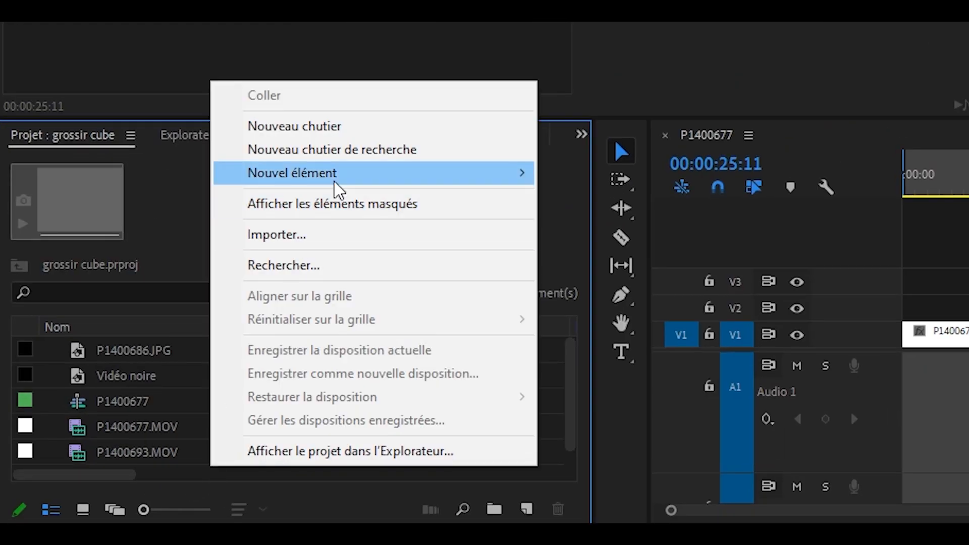
pyautogui.moveTo(335, 177)
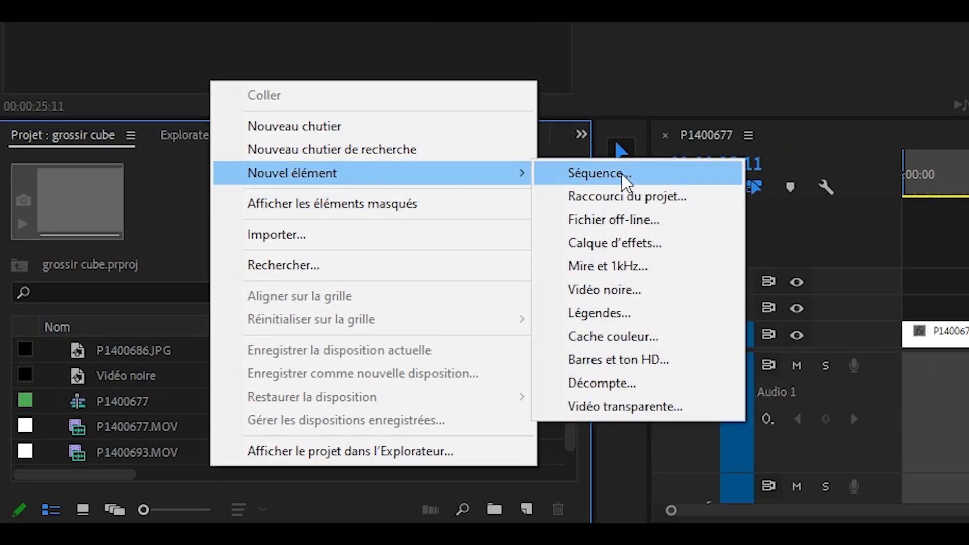
pyautogui.click(662, 249)
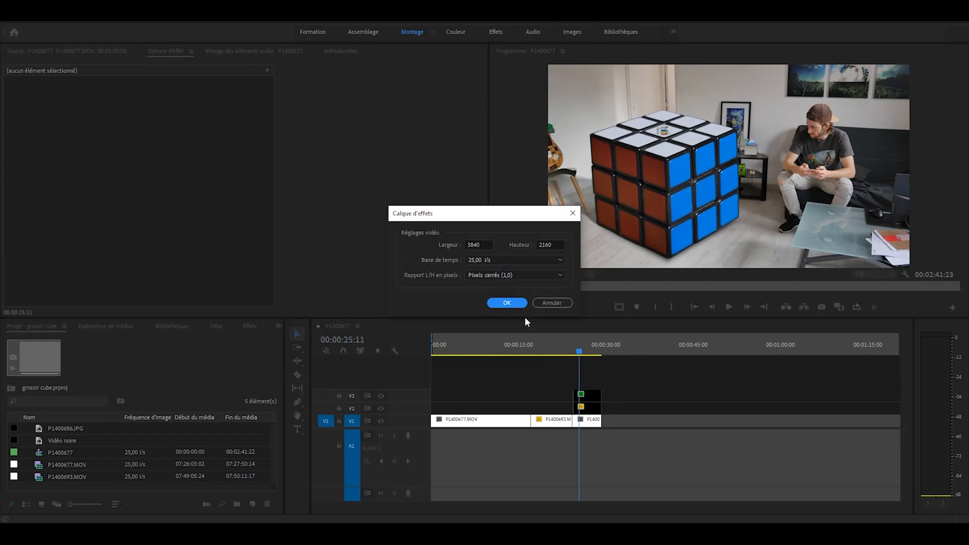
pyautogui.click(510, 303)
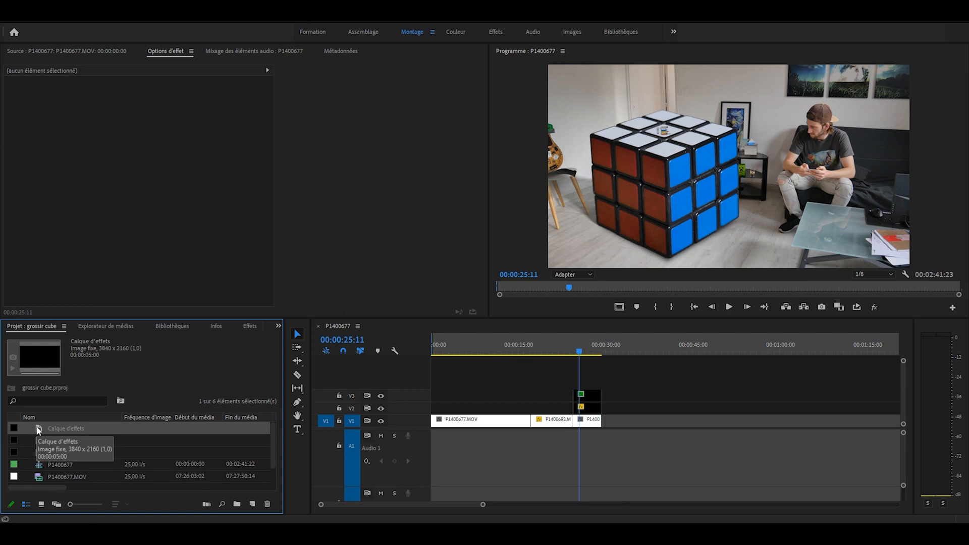
pyautogui.moveTo(38, 430); pyautogui.dragTo(433, 382)
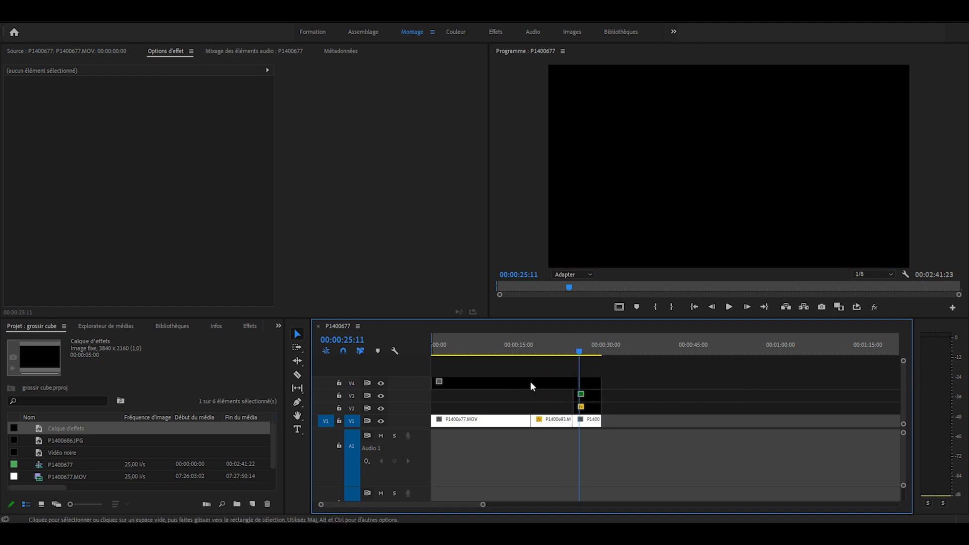
# - Apply the Wide - Smooth Motion preset from the Fake Handheld Movement presets to the adjustment layer on V4
pyautogui.click(526, 385)
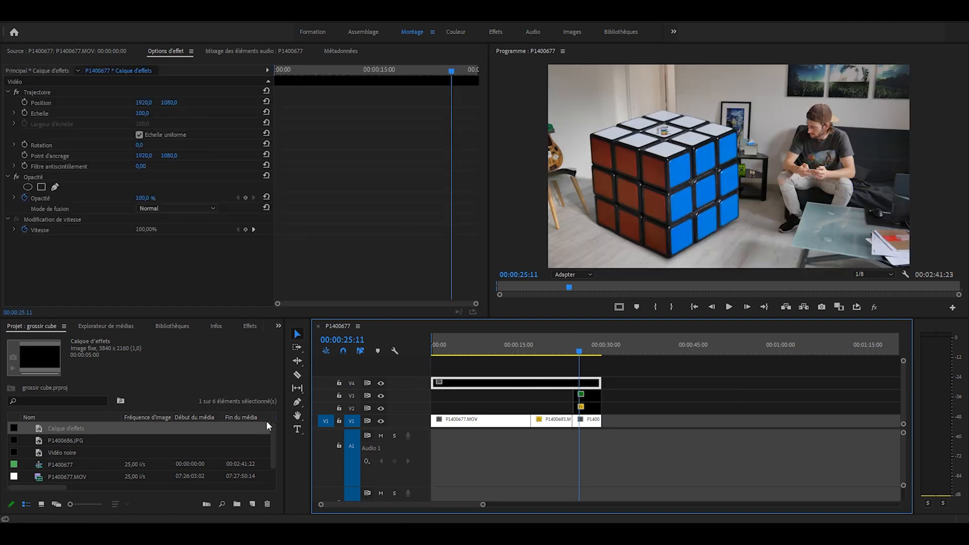
pyautogui.click(270, 402)
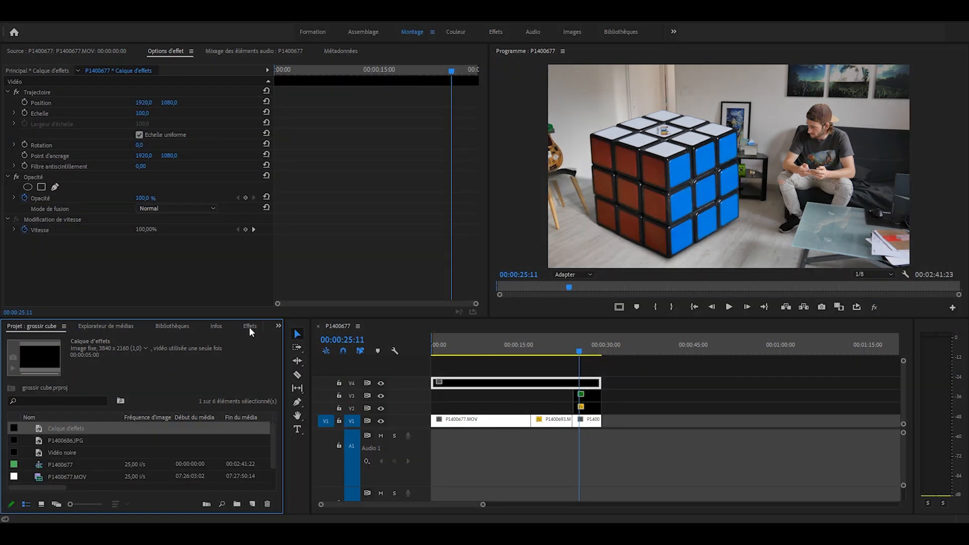
pyautogui.click(249, 326)
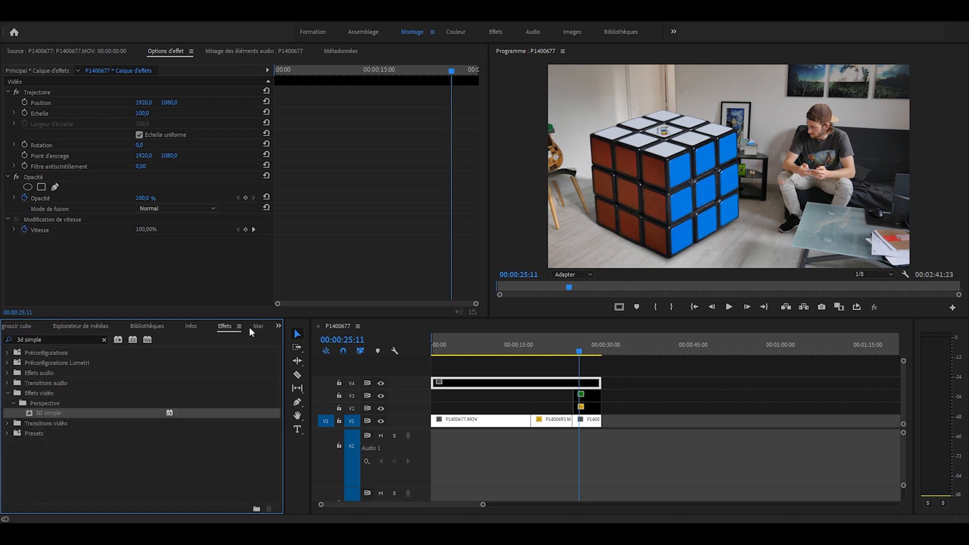
pyautogui.click(105, 340)
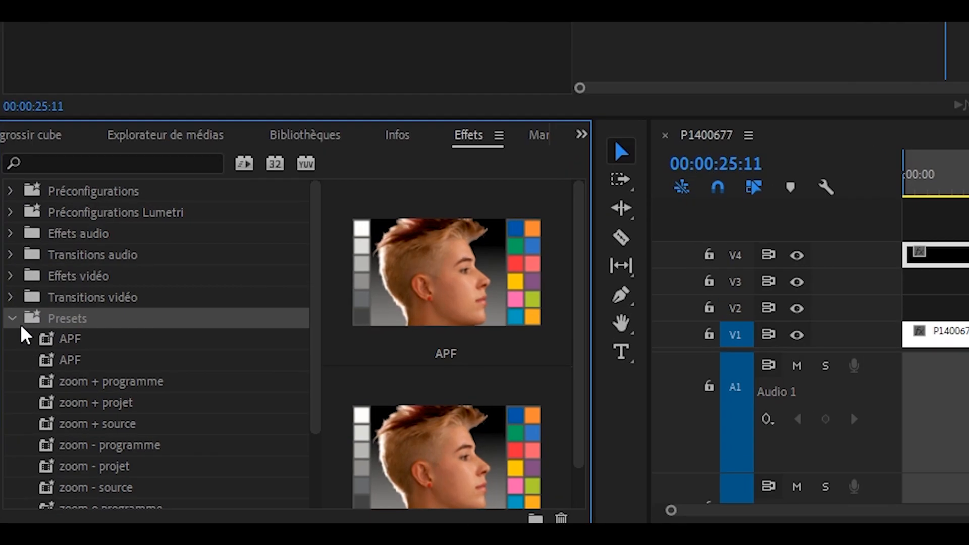
pyautogui.scroll(-3, 12, 417)
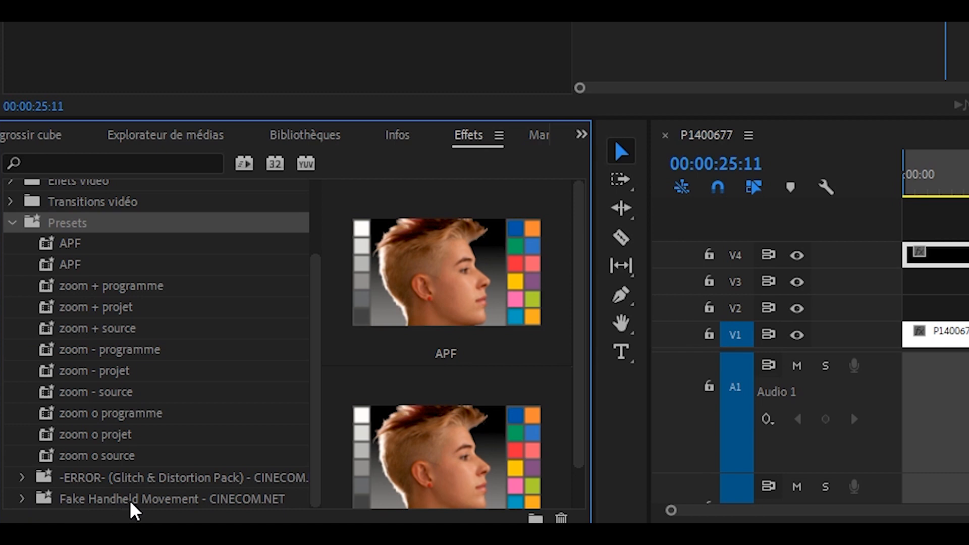
pyautogui.click(22, 499)
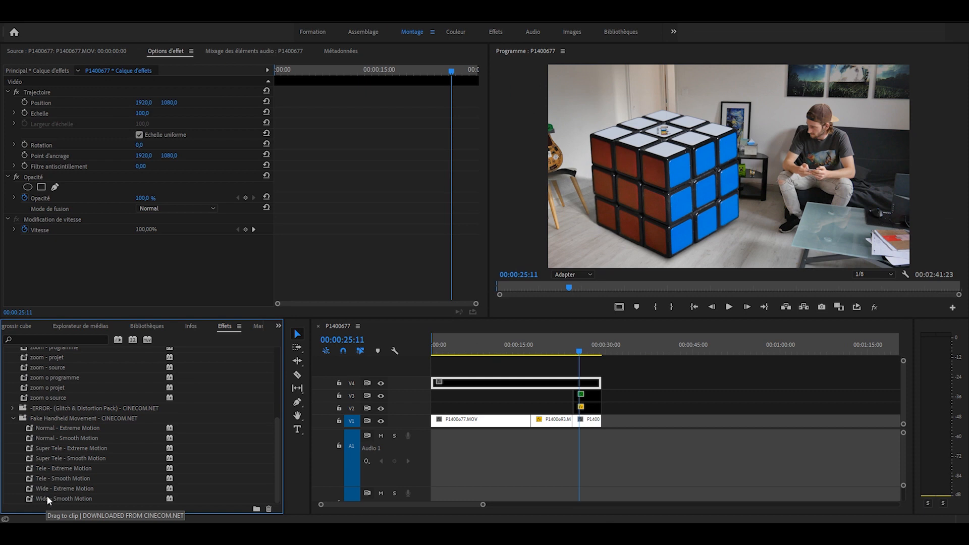
pyautogui.moveTo(93, 498); pyautogui.dragTo(935, 236)
pyautogui.moveTo(447, 375); pyautogui.dragTo(448, 382)
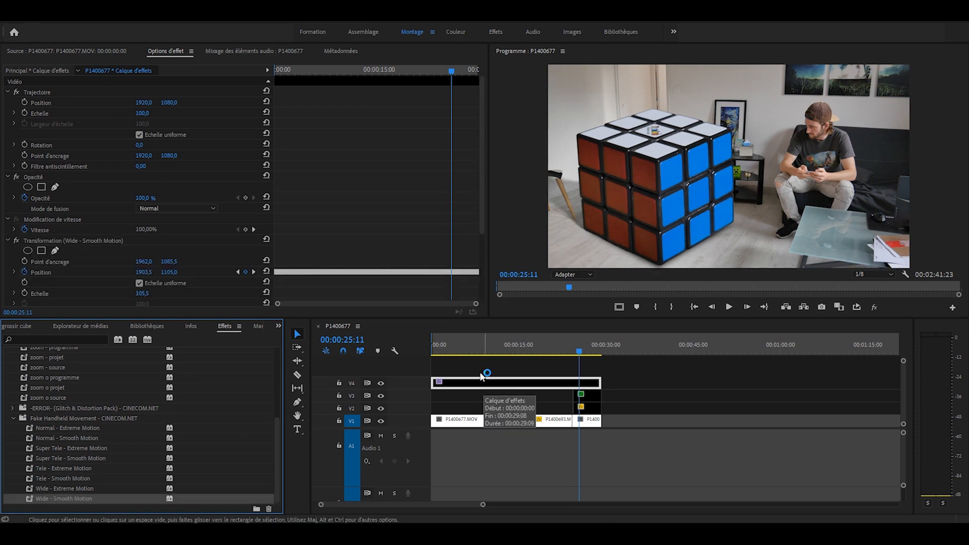